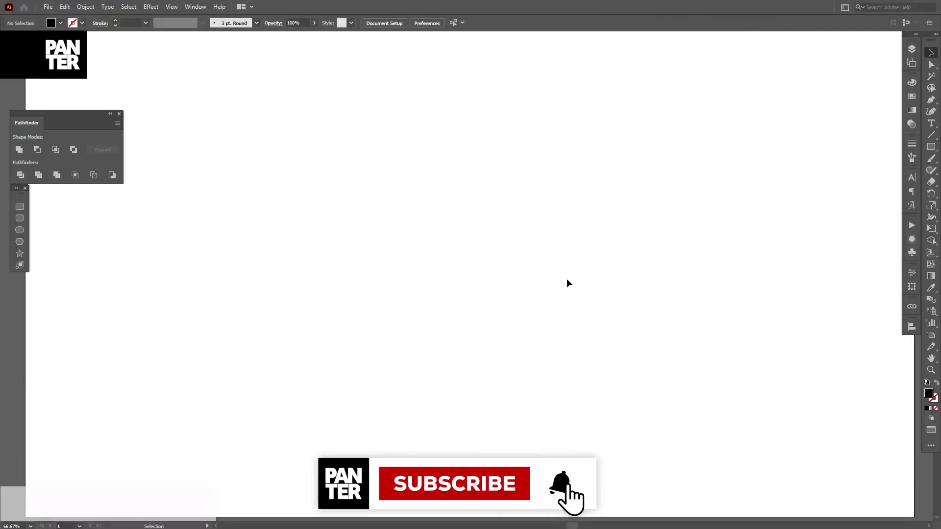
Place 'Lorem ipsum' point text on the artboard and scale it up near the top
{"action": "left_click", "coordinate": [931, 123]}
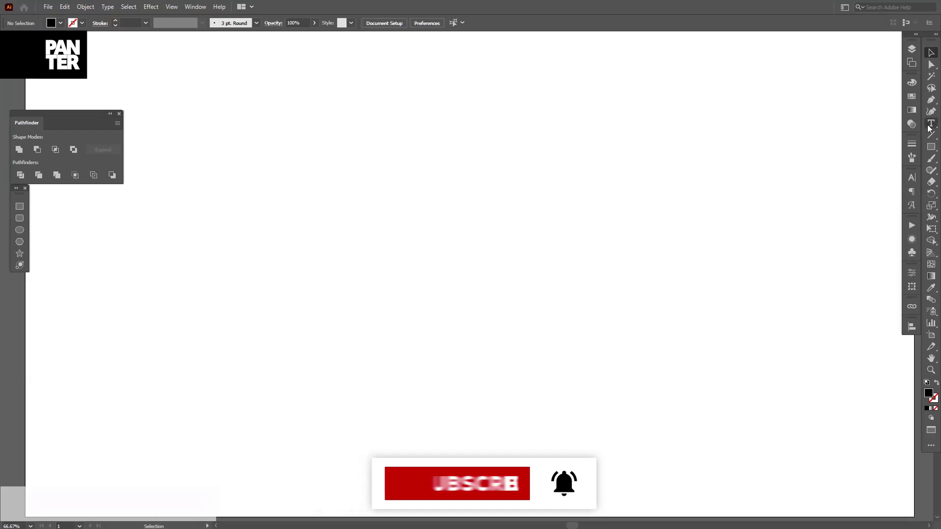
{"action": "left_click", "coordinate": [396, 220]}
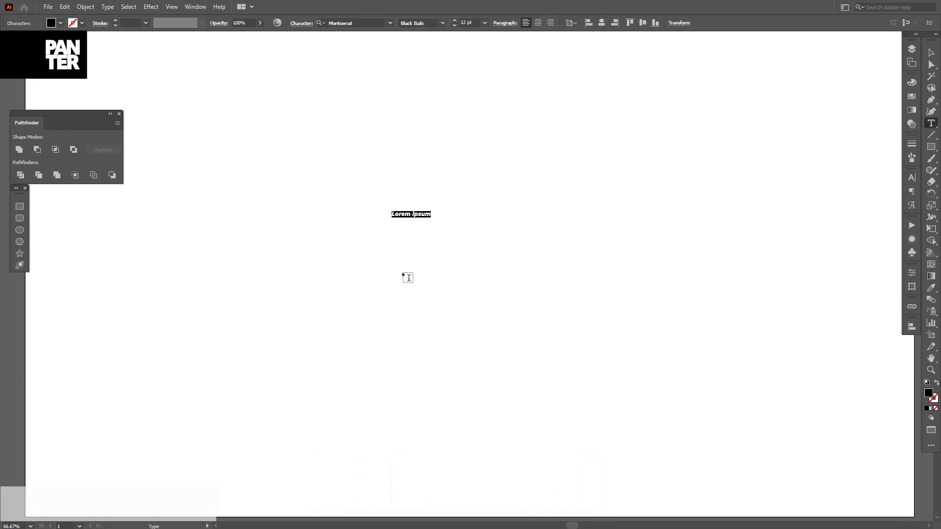
{"action": "left_click", "coordinate": [930, 52]}
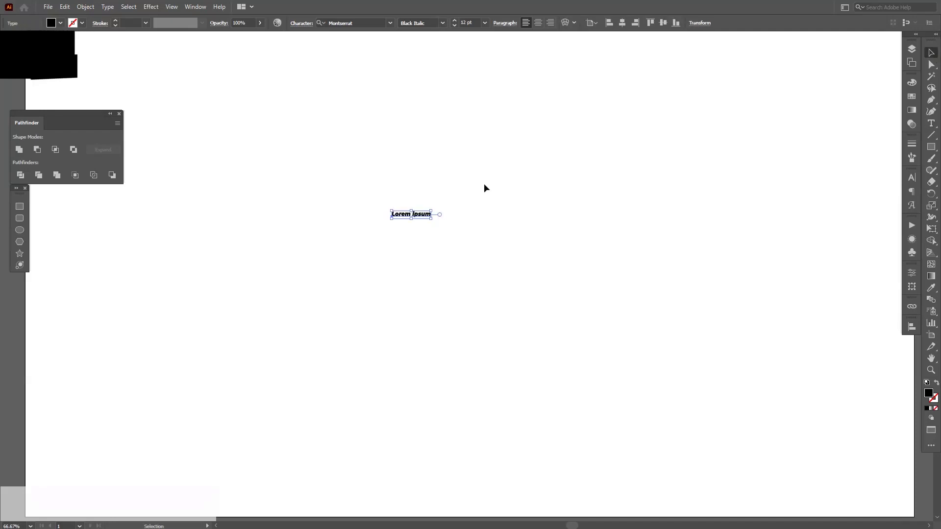
{"action": "mouse_move", "coordinate": [437, 212]}
{"action": "left_mouse_down"}
{"action": "mouse_move", "coordinate": [464, 225]}
{"action": "mouse_move", "coordinate": [502, 125]}
{"action": "left_mouse_up"}
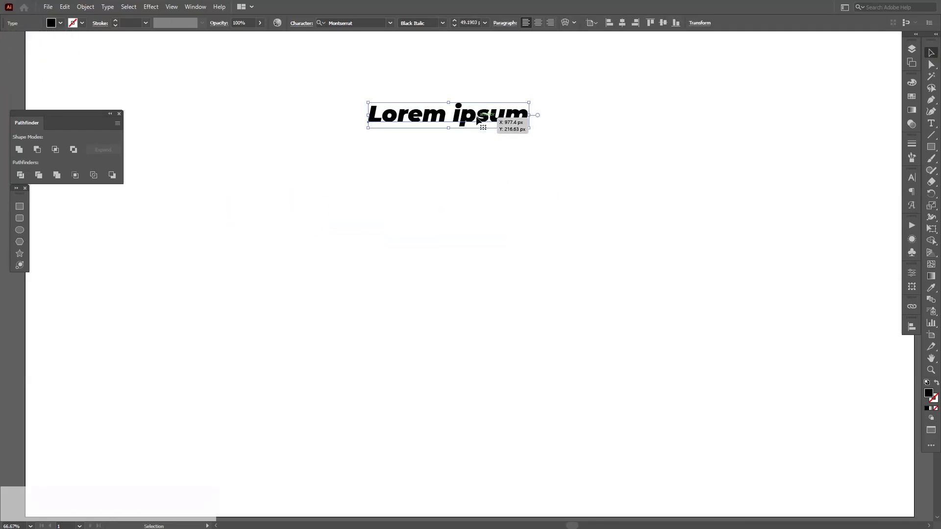
Set the text's font to Montserrat Black Italic
{"action": "left_click", "coordinate": [911, 179]}
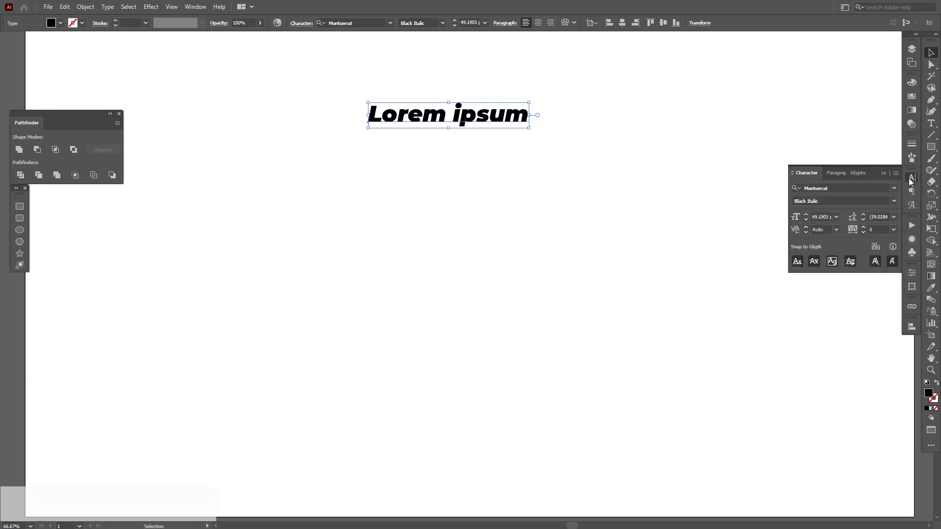
{"action": "left_click", "coordinate": [837, 189]}
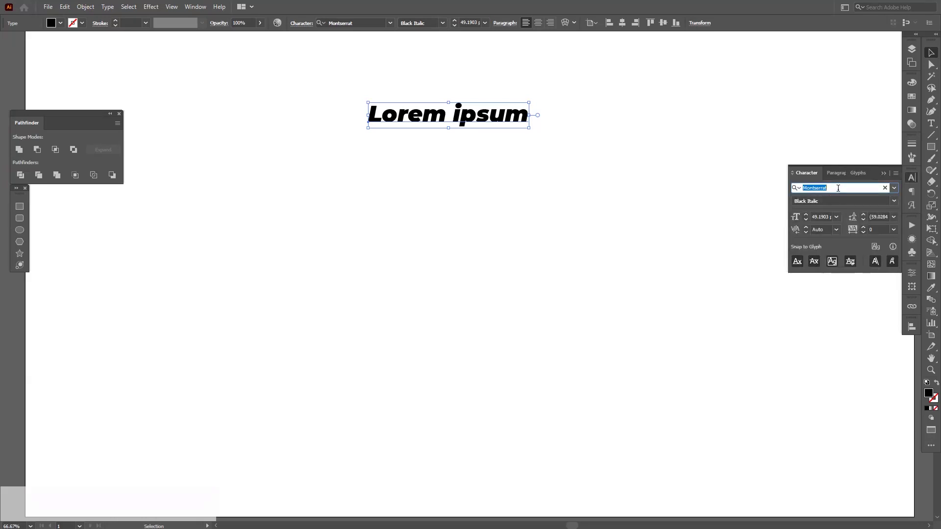
{"action": "type", "text": "MONTSERRA"}
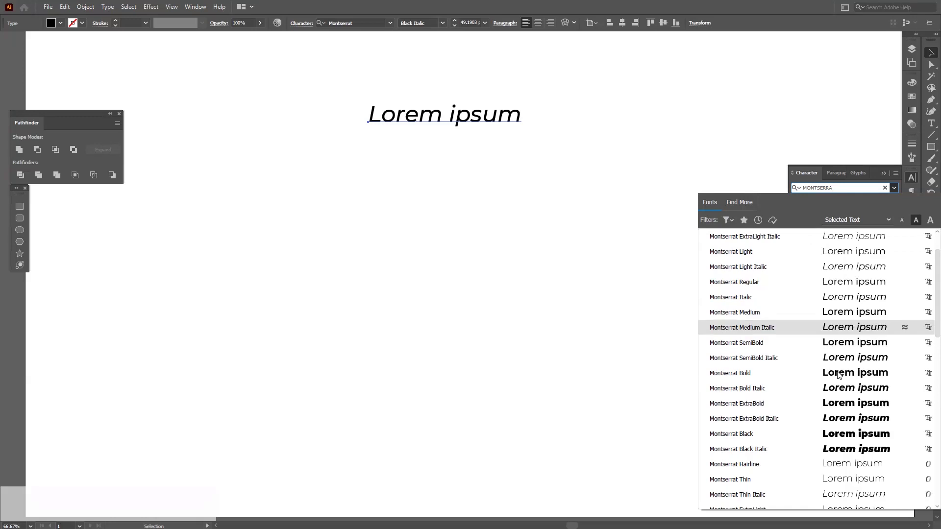
{"action": "left_click", "coordinate": [830, 452]}
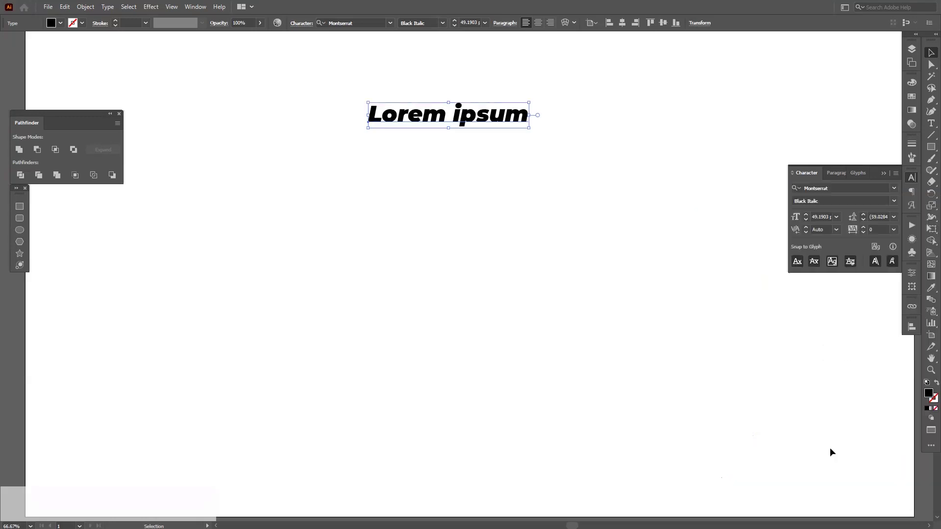
Replace the text's wording with PANTER
{"action": "double_click", "coordinate": [495, 114]}
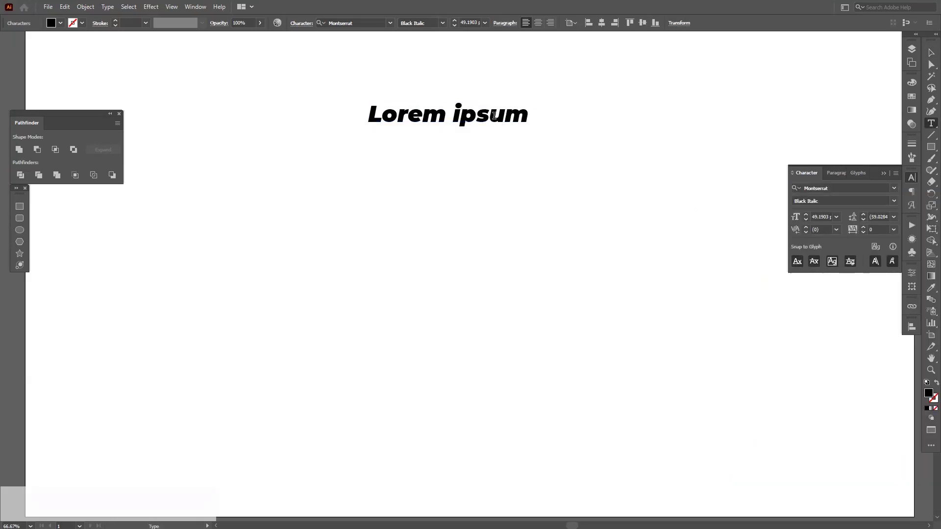
{"action": "key", "text": "ctrl+a"}
{"action": "type", "text": "panter"}
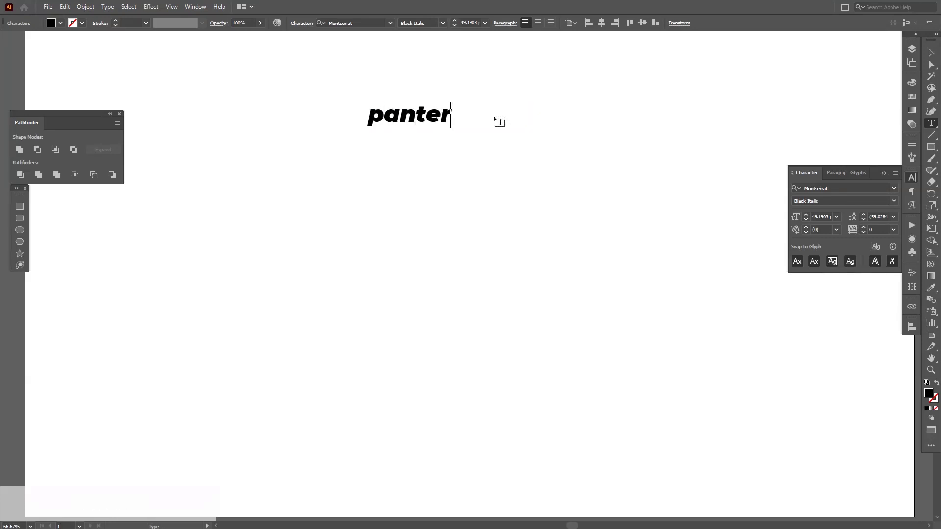
{"action": "key", "text": "BackSpace"}
{"action": "key", "text": "BackSpace"}
{"action": "key", "text": "BackSpace"}
{"action": "type", "text": "NTER"}
{"action": "key", "text": "Escape"}
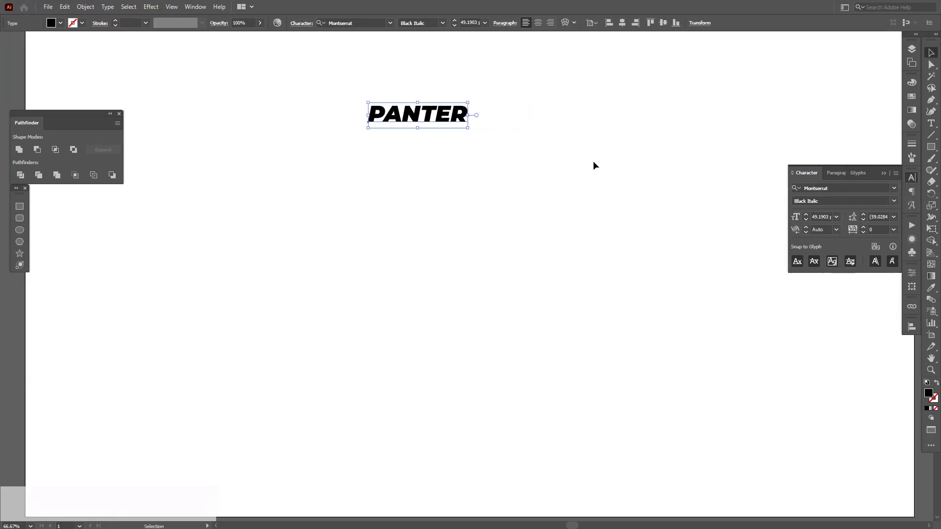
Expand the PANTER text into outlined shapes
{"action": "left_click", "coordinate": [92, 12]}
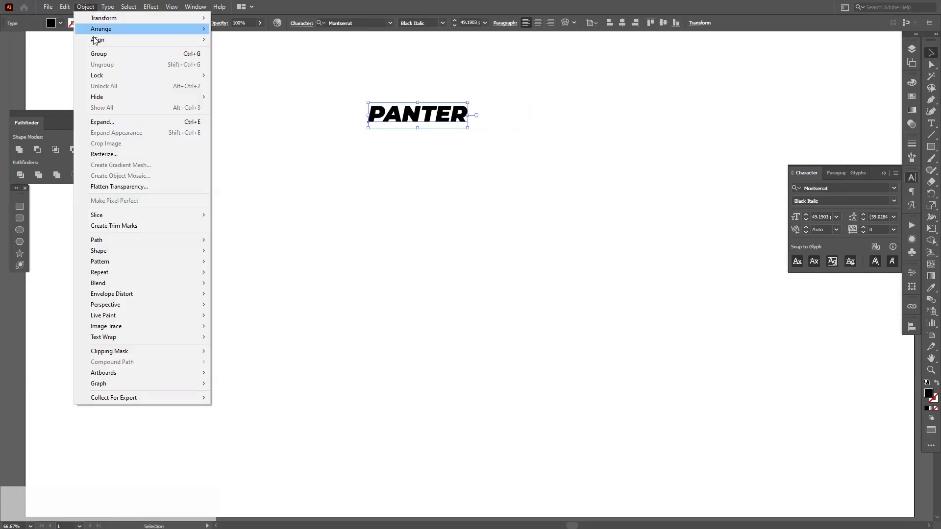
{"action": "left_click", "coordinate": [126, 122]}
{"action": "left_click", "coordinate": [438, 328]}
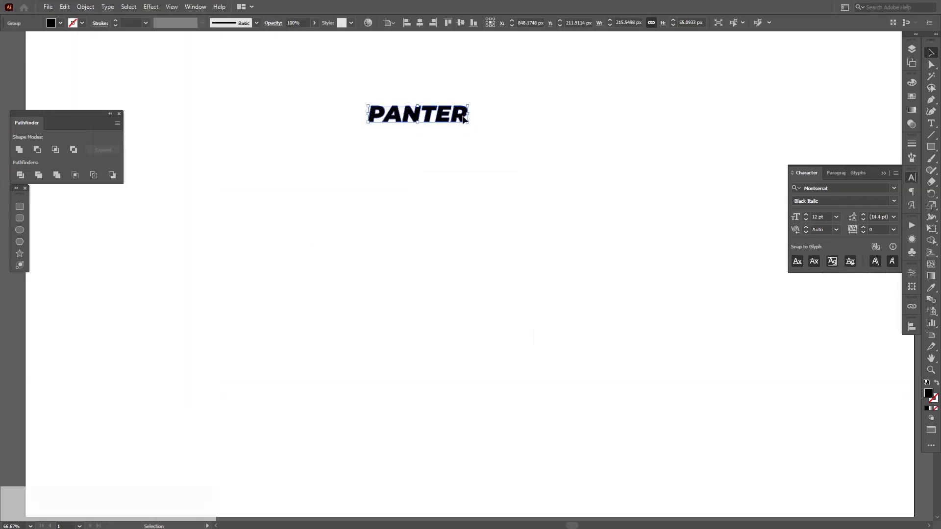
{"action": "scroll", "coordinate": [485, 89], "scroll_direction": "up", "scroll_amount": 5}
Duplicate PANTER downward and repeat it to stack rows into a column
{"action": "left_click_drag", "start_coordinate": [488, 87], "coordinate": [485, 161]}
{"action": "scroll", "coordinate": [485, 161], "scroll_direction": "down", "scroll_amount": 2}
{"action": "left_click_drag", "start_coordinate": [512, 193], "coordinate": [525, 145]}
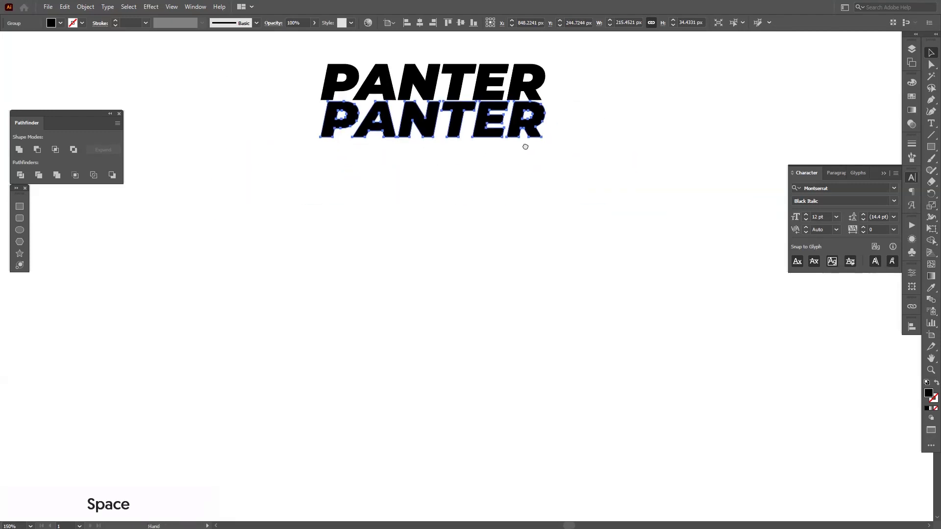
{"action": "key", "text": "ctrl"}
{"action": "key", "text": "ctrl+d"}
{"action": "key", "text": "ctrl+d"}
{"action": "key", "text": "ctrl+d"}
{"action": "key", "text": "ctrl+d"}
{"action": "key", "text": "ctrl+d"}
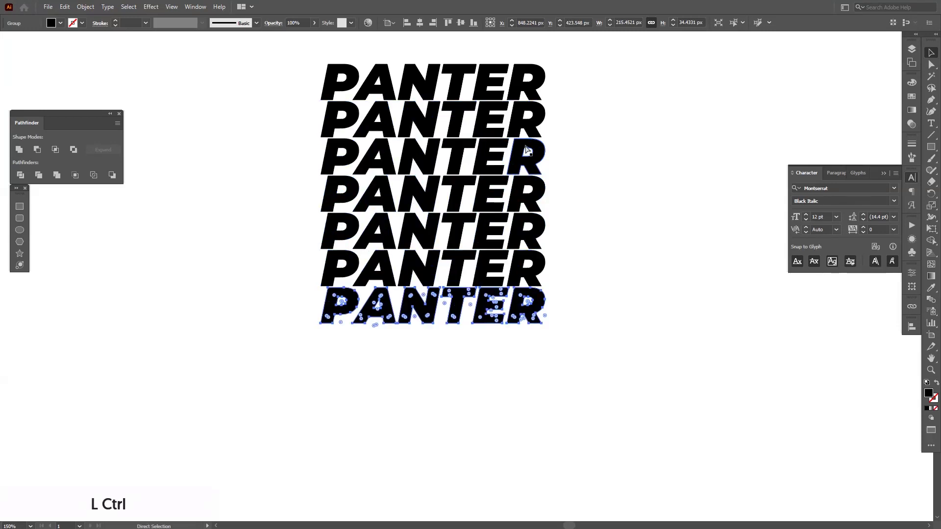
{"action": "key", "text": "ctrl+d"}
{"action": "key", "text": "ctrl+d"}
{"action": "key", "text": "ctrl+d"}
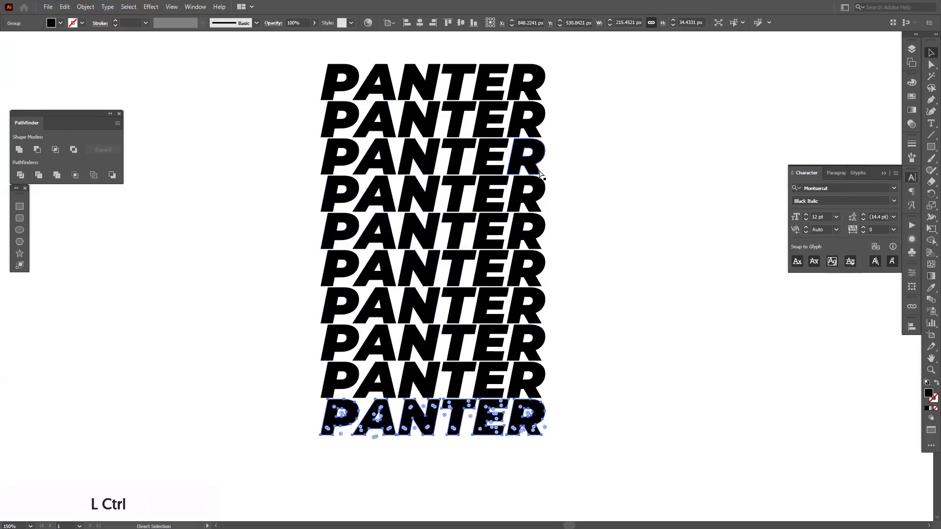
Group all PANTER rows, copy the group and paste it into Photoshop
{"action": "key", "text": "ctrl+a"}
{"action": "right_click", "coordinate": [450, 124]}
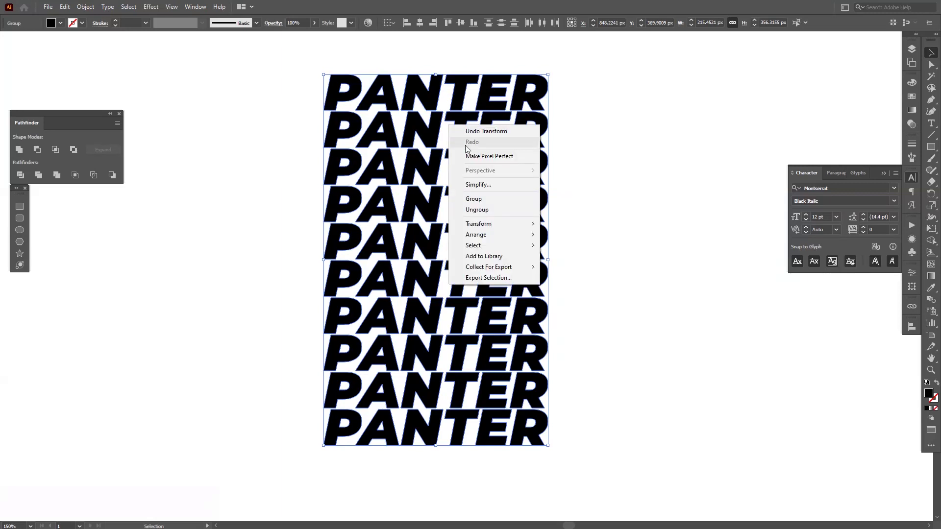
{"action": "left_click", "coordinate": [494, 199]}
{"action": "key", "text": "ctrl"}
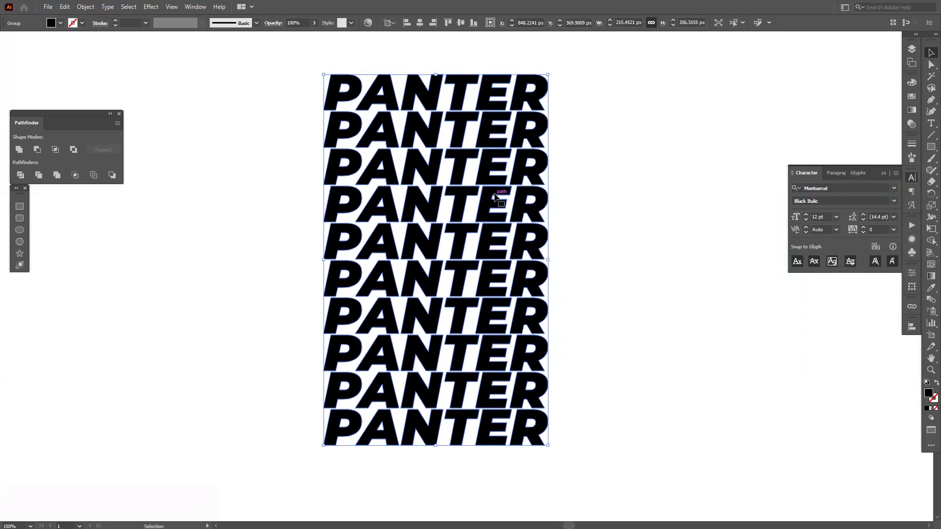
{"action": "key", "text": "ctrl+v"}
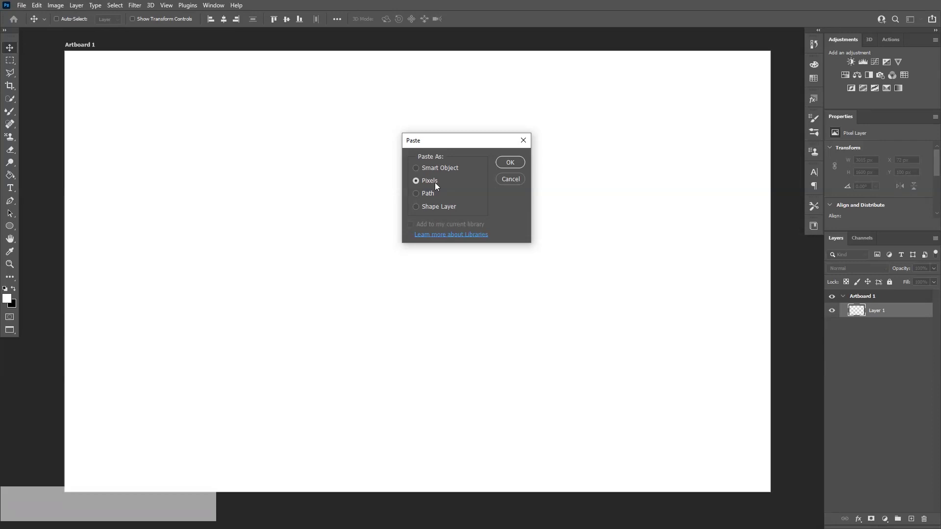
Paste the PANTER column as pixels and enlarge it on the artboard
{"action": "left_click", "coordinate": [510, 163]}
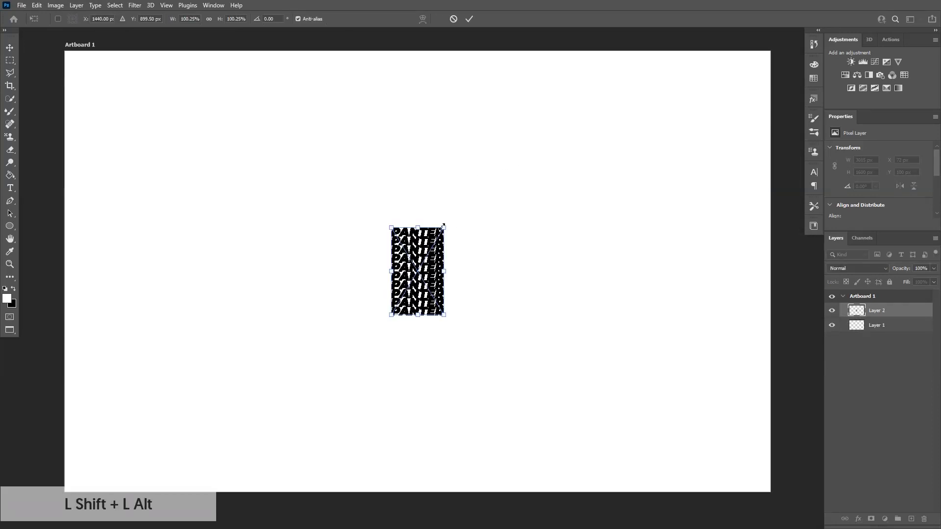
{"action": "left_click_drag", "start_coordinate": [454, 215], "coordinate": [588, 80]}
{"action": "key", "text": "Return"}
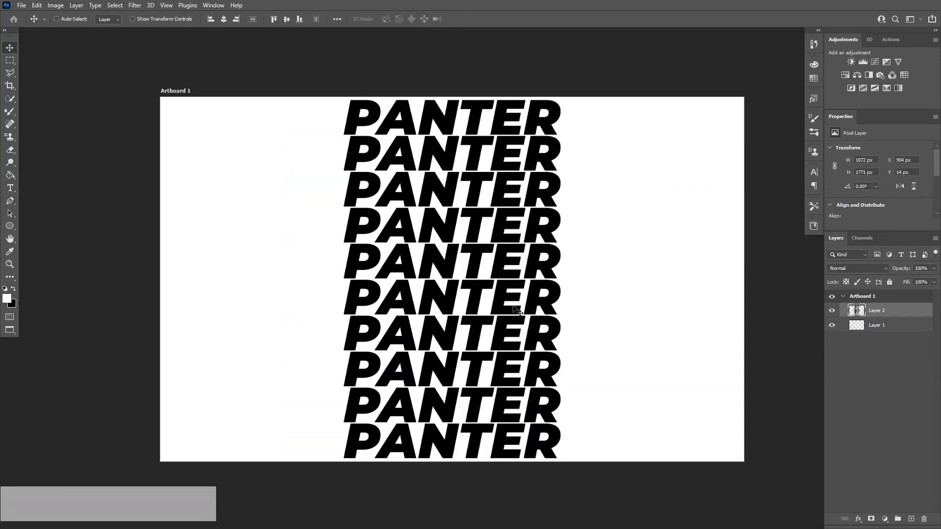
Duplicate the column to the right and nudge both columns into place
{"action": "left_click_drag", "start_coordinate": [516, 309], "coordinate": [598, 337]}
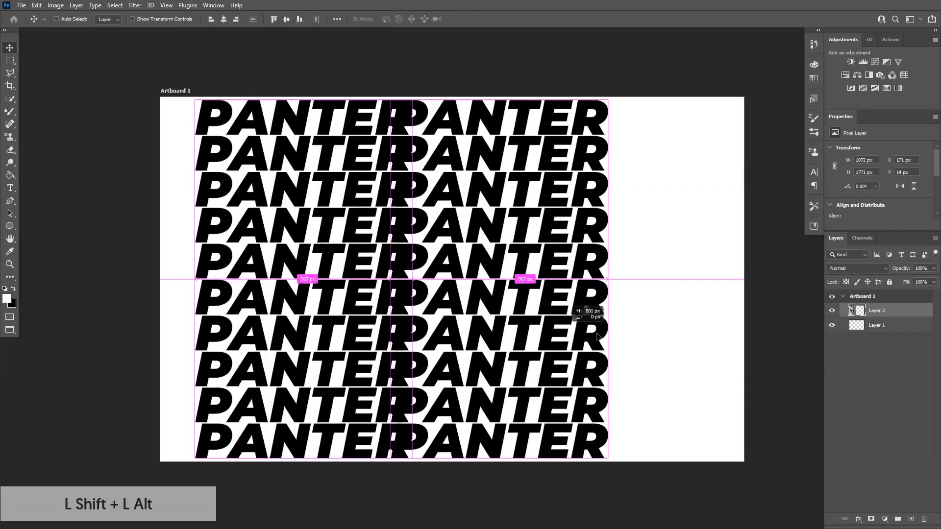
{"action": "left_click_drag", "start_coordinate": [596, 337], "coordinate": [654, 338]}
{"action": "left_click", "coordinate": [882, 326], "text": "shift"}
{"action": "key", "text": "shift+Right"}
{"action": "key", "text": "shift+Right"}
{"action": "key", "text": "shift+Right"}
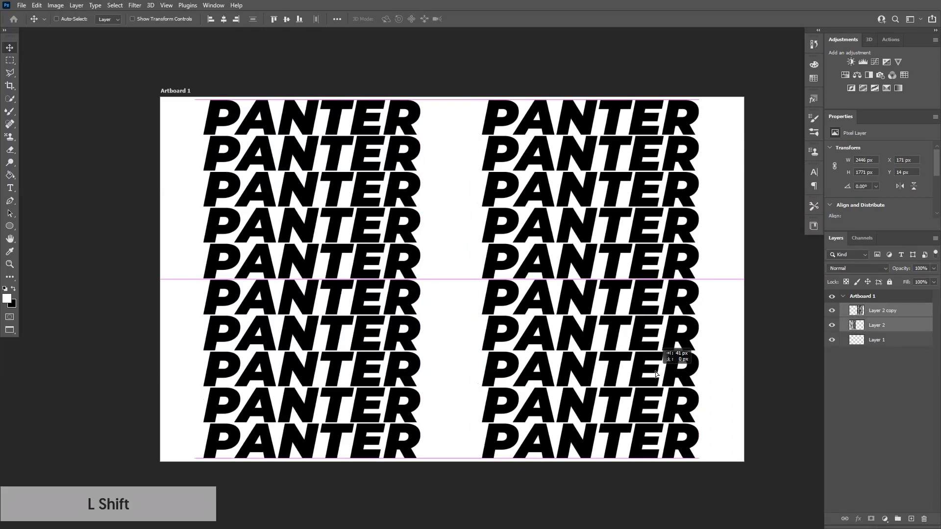
Add an Invert adjustment layer so the columns become white on black
{"action": "left_click", "coordinate": [909, 311]}
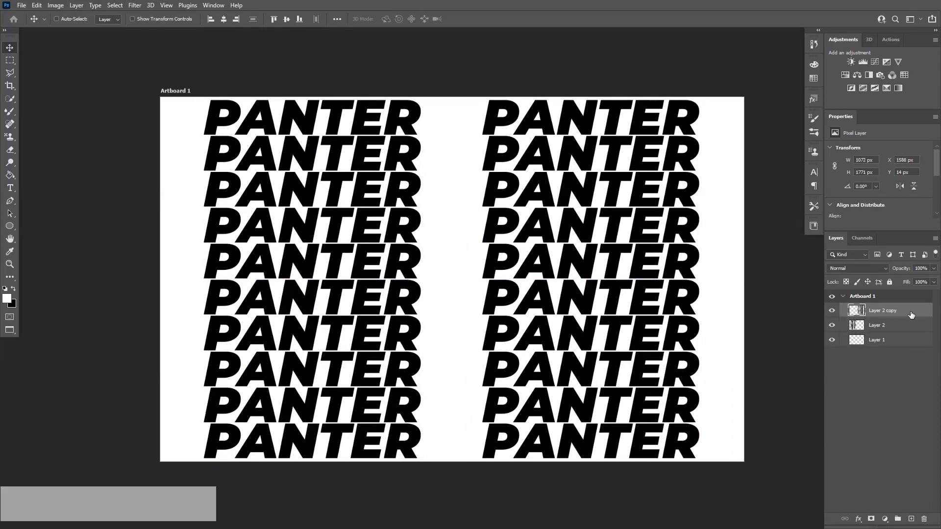
{"action": "left_click", "coordinate": [852, 91]}
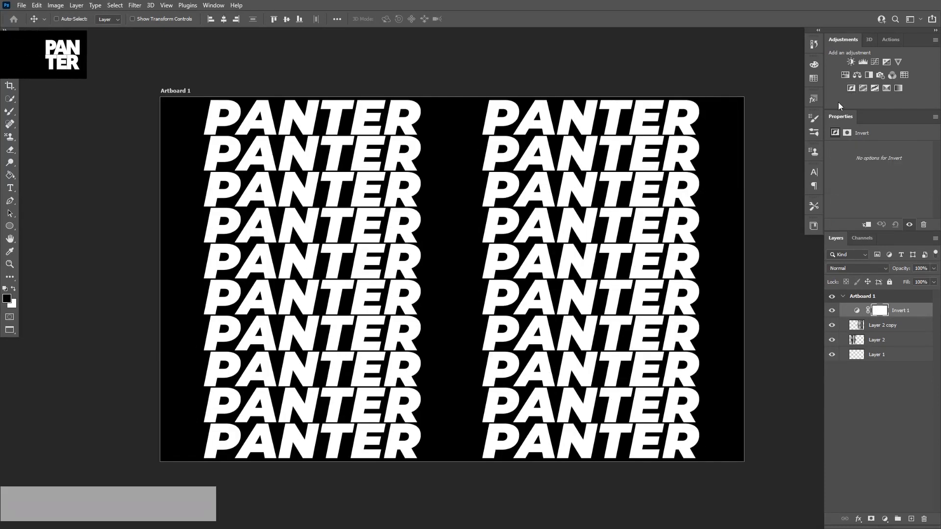
{"action": "left_click", "coordinate": [870, 343]}
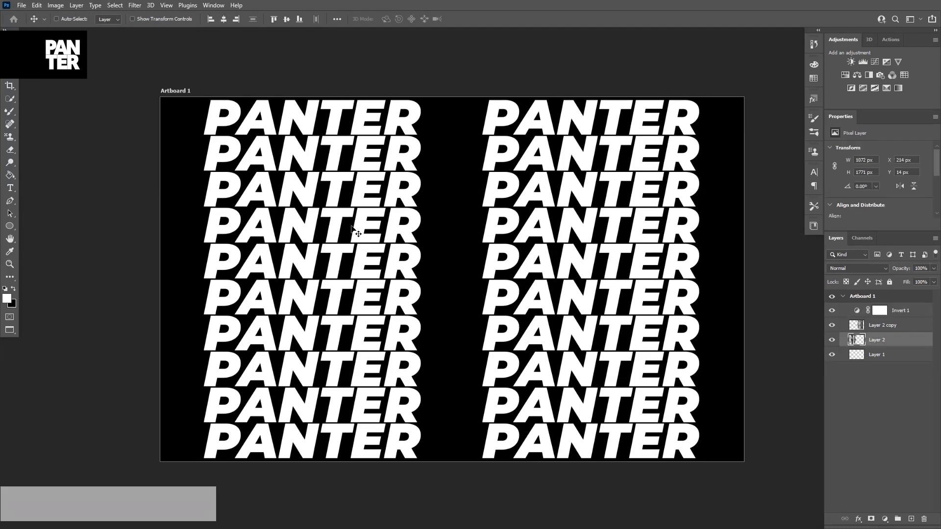
Swirl the lower-left PANTER rows with Liquify's Forward Warp at pressure 100
{"action": "left_click", "coordinate": [133, 6]}
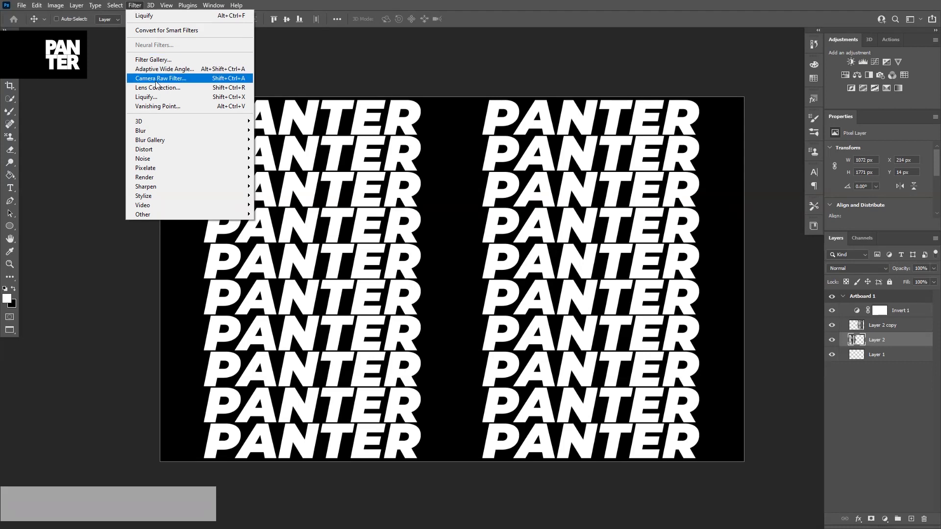
{"action": "left_click", "coordinate": [151, 102]}
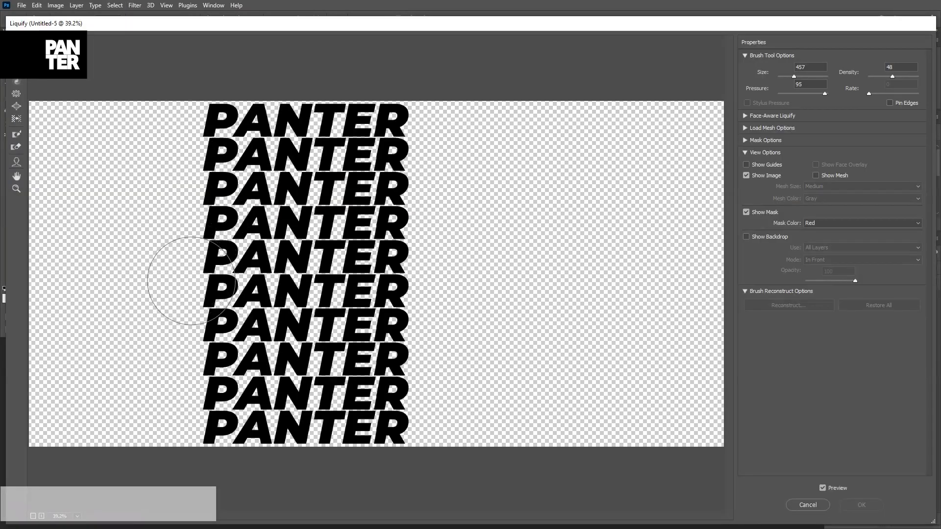
{"action": "scroll", "coordinate": [358, 280], "scroll_direction": "up", "scroll_amount": 2}
{"action": "left_click_drag", "start_coordinate": [398, 295], "coordinate": [453, 299]}
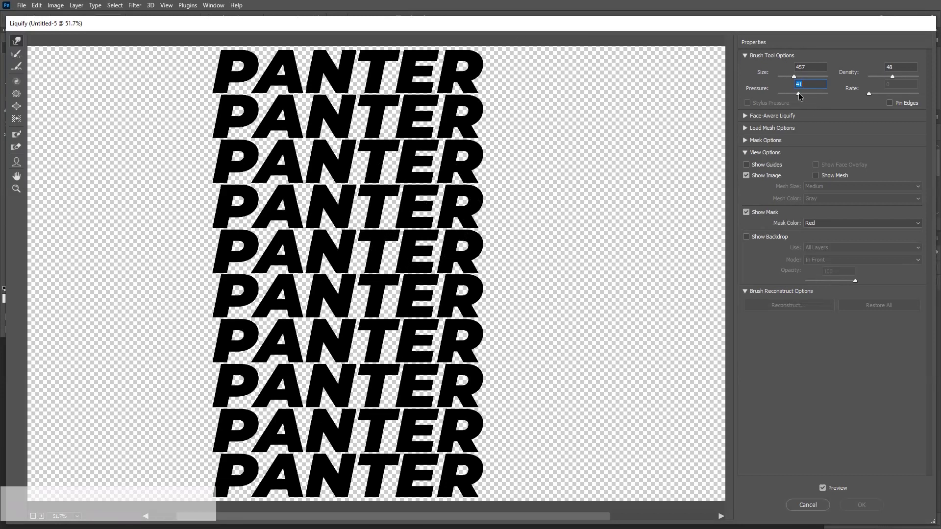
{"action": "left_click_drag", "start_coordinate": [798, 93], "coordinate": [801, 94]}
{"action": "mouse_move", "coordinate": [210, 451]}
{"action": "left_mouse_down"}
{"action": "mouse_move", "coordinate": [368, 331]}
{"action": "mouse_move", "coordinate": [426, 257]}
{"action": "mouse_move", "coordinate": [404, 184]}
{"action": "mouse_move", "coordinate": [282, 162]}
{"action": "mouse_move", "coordinate": [265, 221]}
{"action": "mouse_move", "coordinate": [302, 257]}
{"action": "mouse_move", "coordinate": [338, 265]}
{"action": "left_mouse_up"}
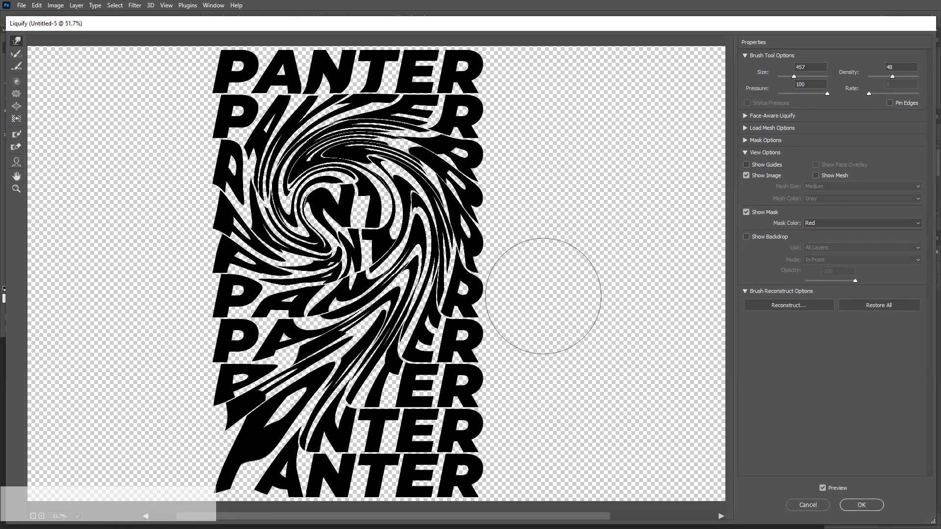
{"action": "scroll", "coordinate": [558, 301], "scroll_direction": "down", "scroll_amount": 1}
{"action": "scroll", "coordinate": [586, 302], "scroll_direction": "down", "scroll_amount": 2}
{"action": "scroll", "coordinate": [507, 331], "scroll_direction": "up", "scroll_amount": 1}
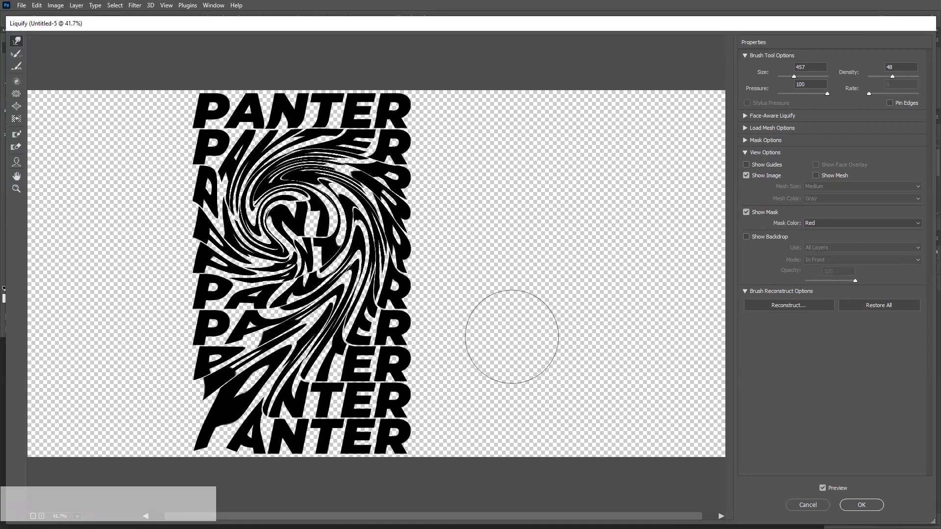
{"action": "left_click", "coordinate": [862, 504]}
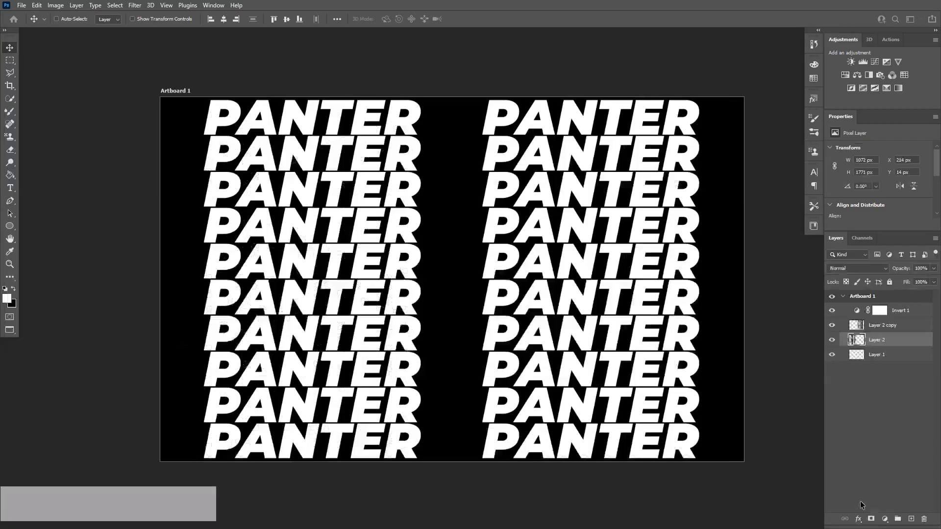
Open Liquify on the Layer 2 copy column with brush pressure 50
{"action": "left_click", "coordinate": [894, 326]}
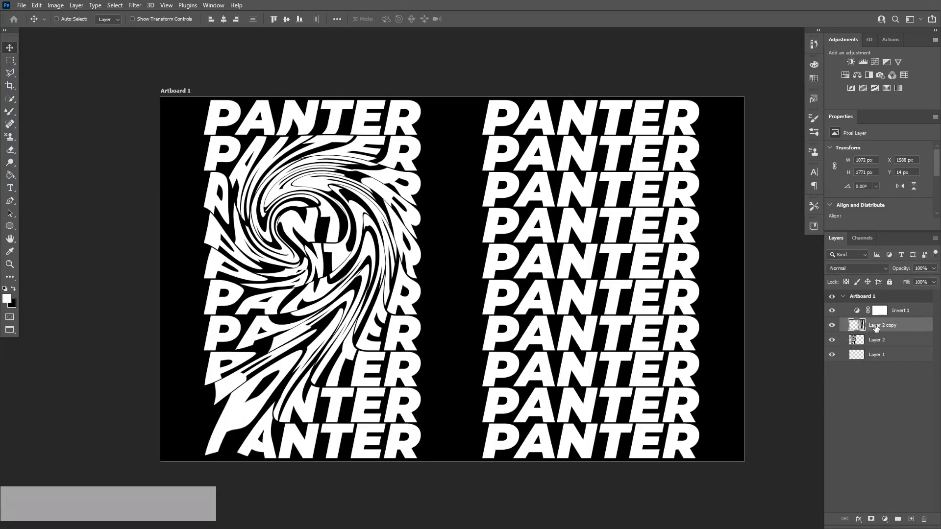
{"action": "left_click", "coordinate": [135, 5]}
{"action": "left_click", "coordinate": [184, 97]}
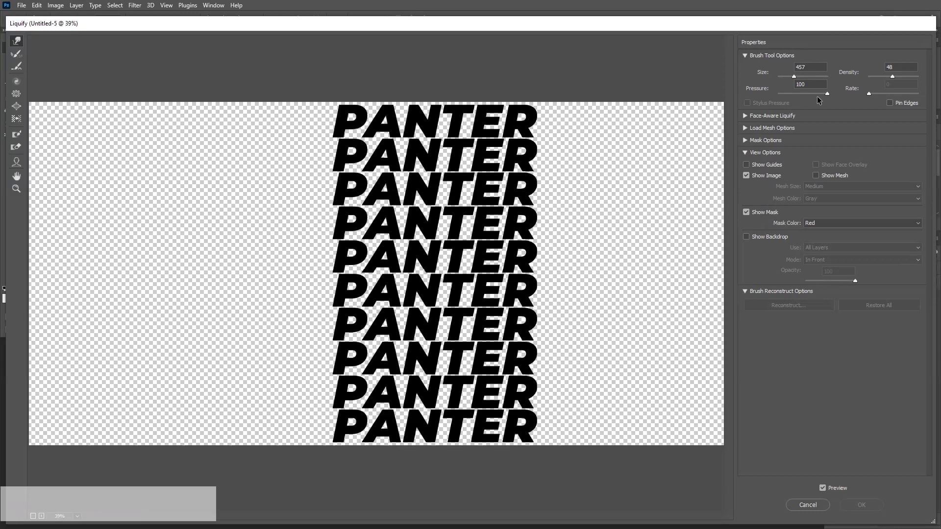
{"action": "left_click_drag", "start_coordinate": [806, 92], "coordinate": [803, 94]}
Try warping the lower and right rows, then undo to start over
{"action": "mouse_move", "coordinate": [379, 416]}
{"action": "left_mouse_down"}
{"action": "mouse_move", "coordinate": [519, 207]}
{"action": "mouse_move", "coordinate": [508, 280]}
{"action": "left_mouse_up"}
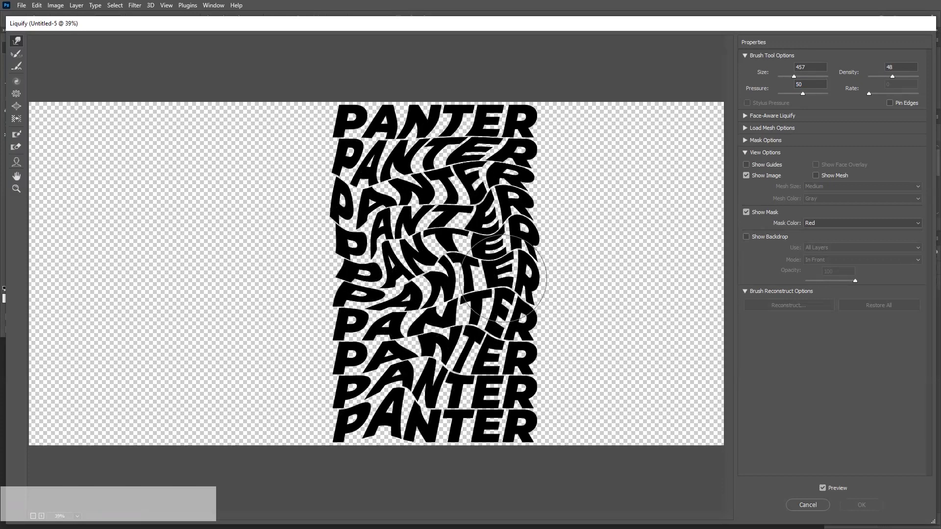
{"action": "key", "text": "ctrl+plus"}
{"action": "left_click_drag", "start_coordinate": [609, 221], "coordinate": [592, 278]}
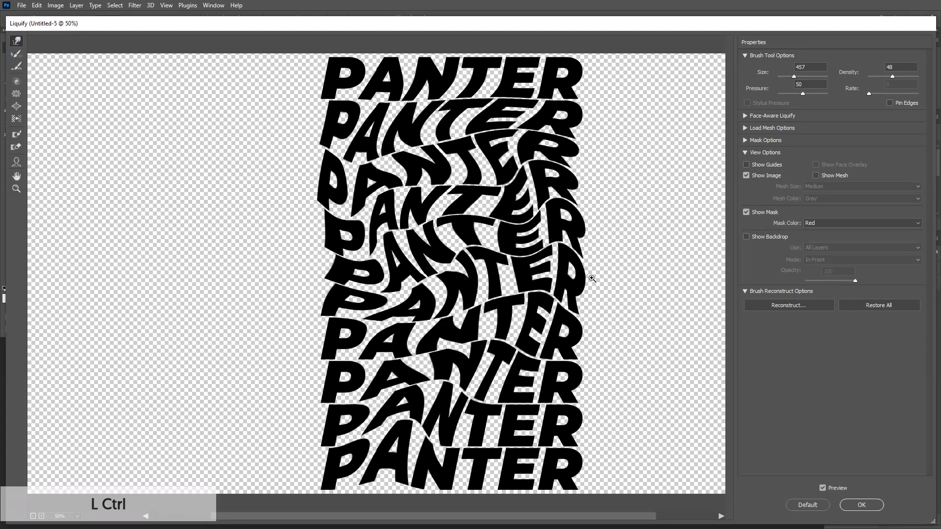
{"action": "key", "text": "ctrl+alt+z"}
{"action": "mouse_move", "coordinate": [455, 206]}
{"action": "left_mouse_down"}
{"action": "mouse_move", "coordinate": [539, 256]}
{"action": "mouse_move", "coordinate": [493, 256]}
{"action": "left_mouse_up"}
Warp the middle, bottom and top PANTER rows into sweeping bulges
{"action": "mouse_move", "coordinate": [411, 236]}
{"action": "left_mouse_down"}
{"action": "mouse_move", "coordinate": [335, 338]}
{"action": "mouse_move", "coordinate": [250, 493]}
{"action": "left_mouse_up"}
{"action": "mouse_move", "coordinate": [426, 331]}
{"action": "left_mouse_down"}
{"action": "mouse_move", "coordinate": [493, 250]}
{"action": "mouse_move", "coordinate": [555, 64]}
{"action": "left_mouse_up"}
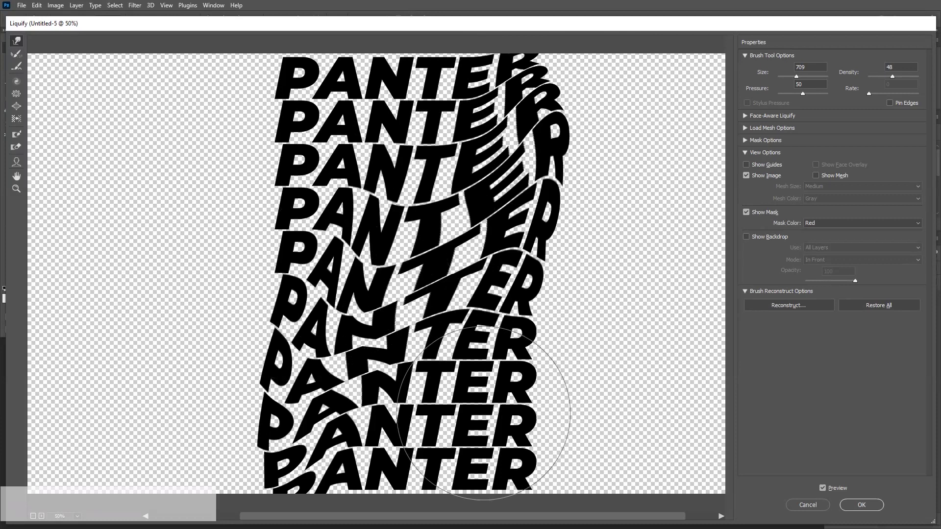
{"action": "left_click_drag", "start_coordinate": [482, 412], "coordinate": [581, 520]}
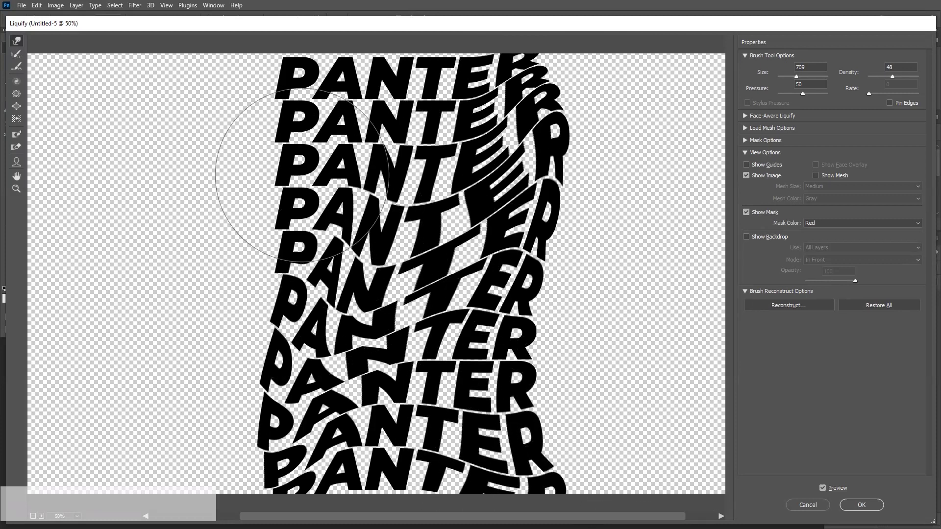
{"action": "left_click_drag", "start_coordinate": [301, 17], "coordinate": [250, 44]}
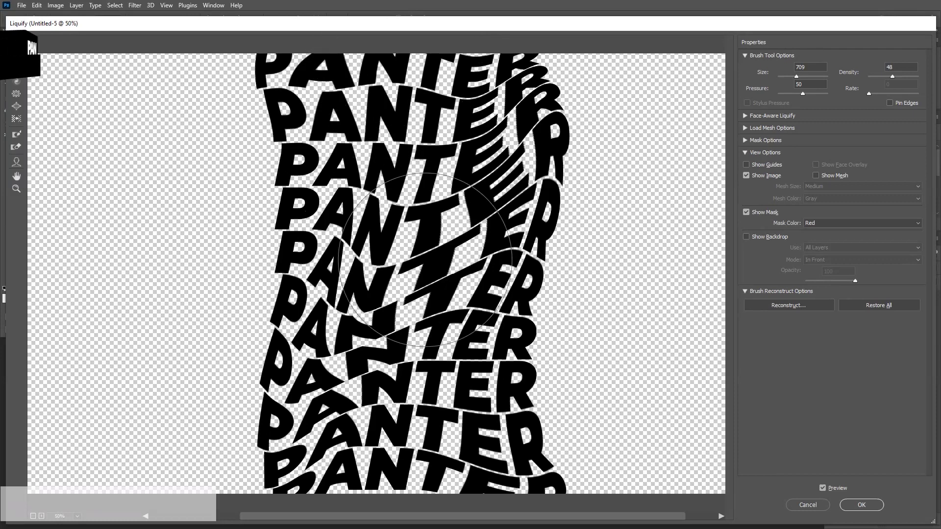
{"action": "mouse_move", "coordinate": [434, 309]}
{"action": "left_mouse_down"}
{"action": "mouse_move", "coordinate": [608, 168]}
{"action": "mouse_move", "coordinate": [630, 44]}
{"action": "left_mouse_up"}
{"action": "left_click_drag", "start_coordinate": [541, 195], "coordinate": [257, 467]}
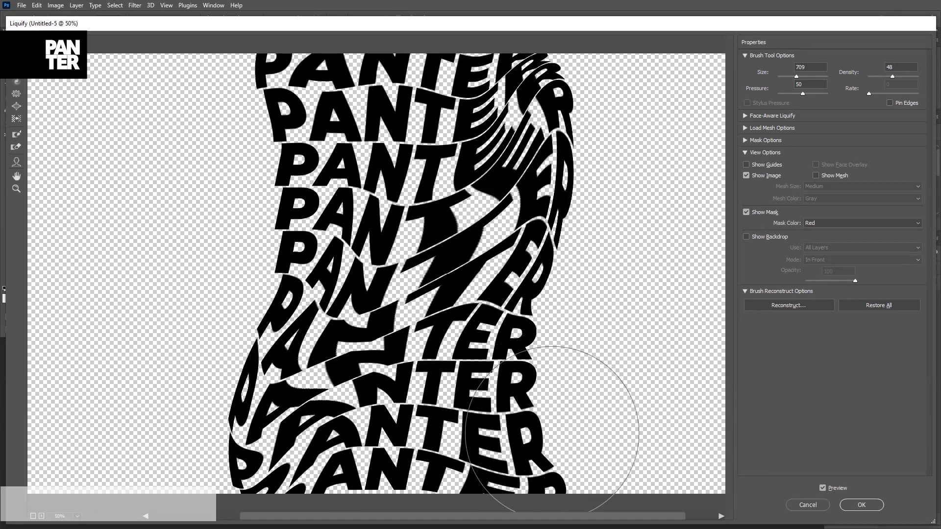
Refine the bottom and upper row warps and apply the Liquify result
{"action": "left_click_drag", "start_coordinate": [566, 445], "coordinate": [583, 471]}
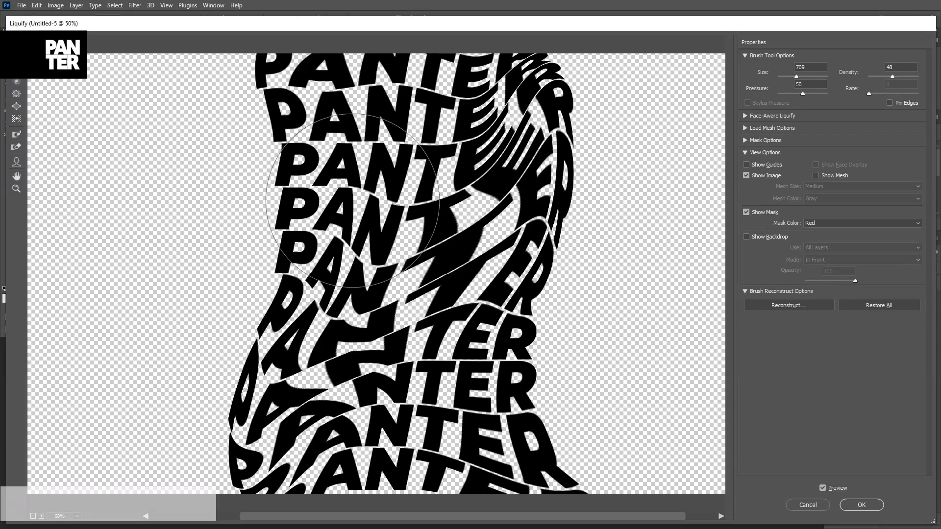
{"action": "left_click_drag", "start_coordinate": [323, 203], "coordinate": [552, 45]}
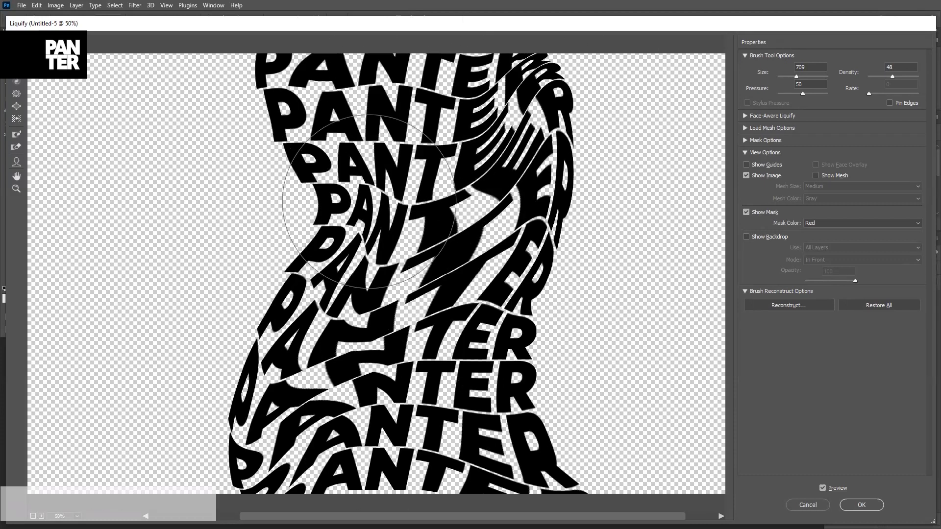
{"action": "left_click_drag", "start_coordinate": [294, 198], "coordinate": [598, 179]}
{"action": "scroll", "coordinate": [598, 179], "scroll_direction": "down", "scroll_amount": 3}
{"action": "scroll", "coordinate": [577, 294], "scroll_direction": "up", "scroll_amount": 2}
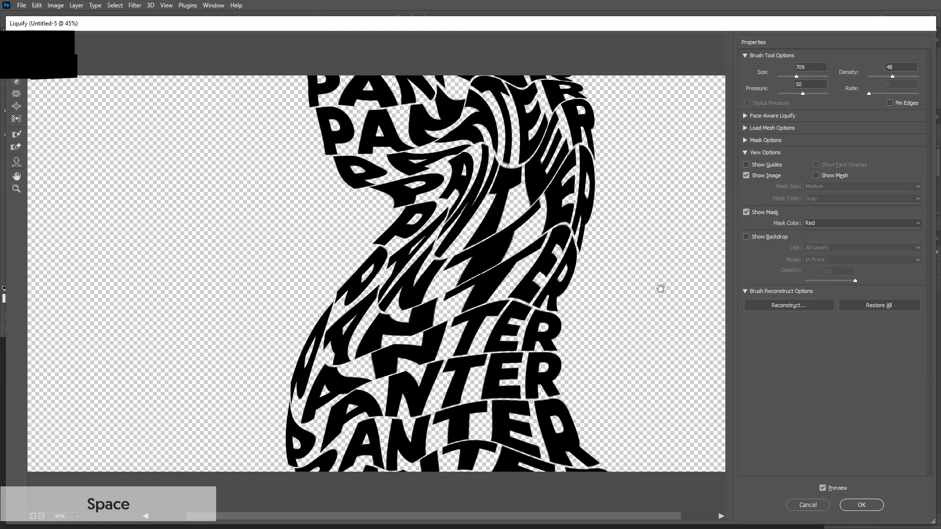
{"action": "left_click_drag", "start_coordinate": [659, 288], "coordinate": [588, 263]}
{"action": "left_click", "coordinate": [862, 505]}
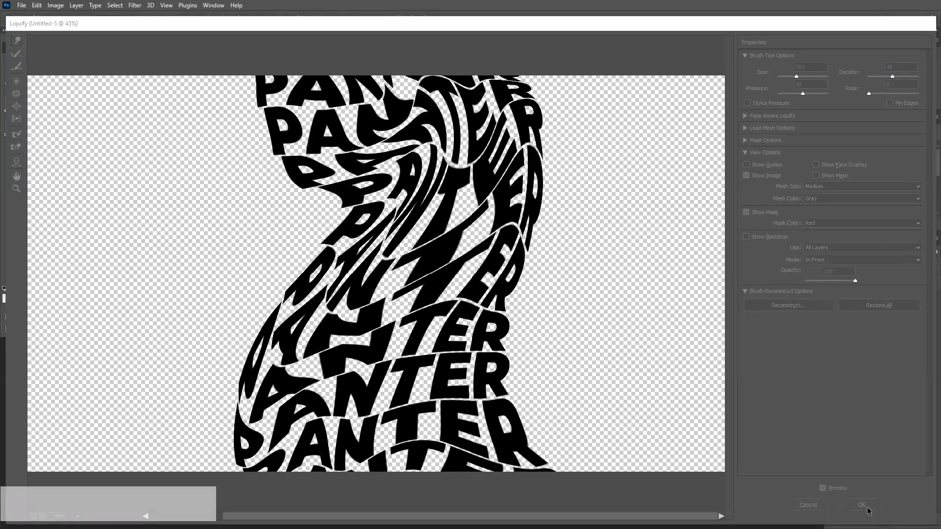
{"action": "left_click_drag", "start_coordinate": [733, 461], "coordinate": [712, 448]}
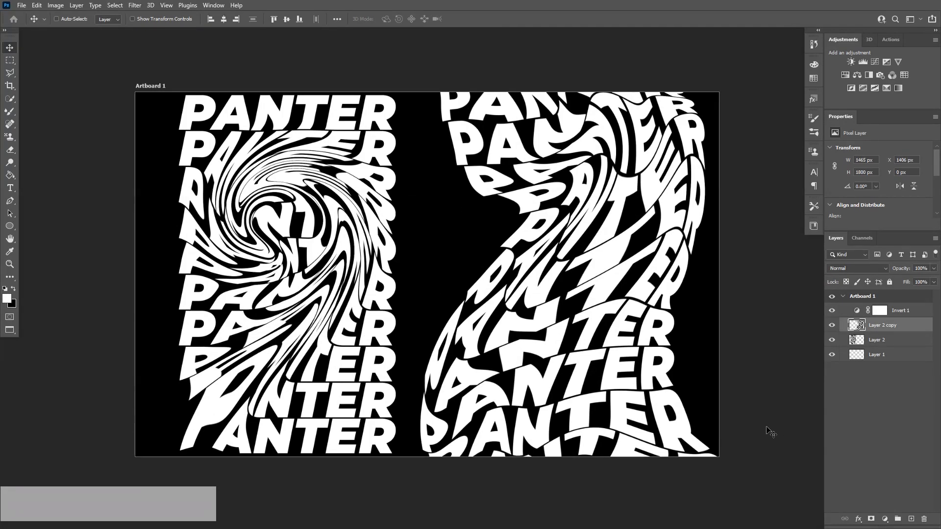